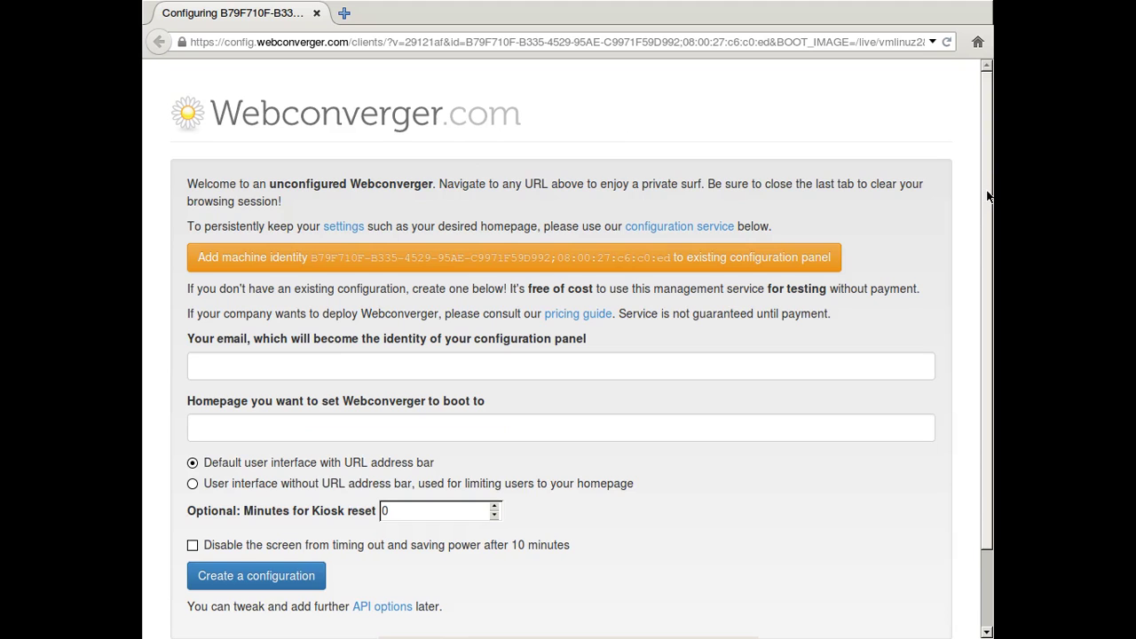
Look over the configuration page, try the add-machine option, then dismiss its dialog.
scroll(988, 195, down, 2)
scroll(976, 251, up, 2)
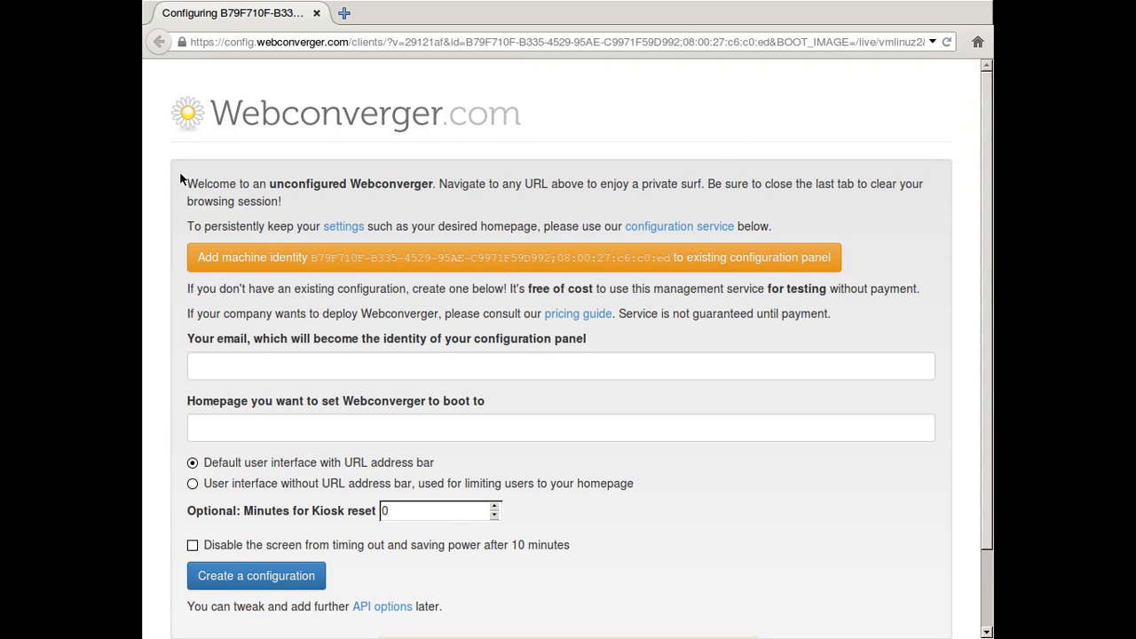
drag(180, 178, 854, 251)
click(854, 251)
click(780, 257)
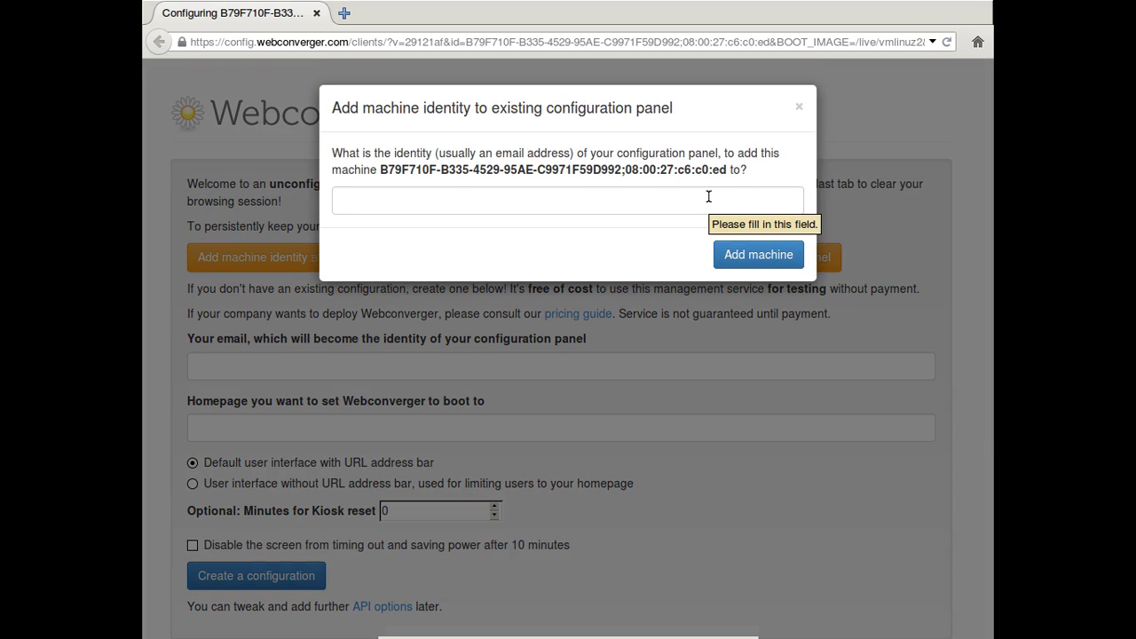
click(799, 107)
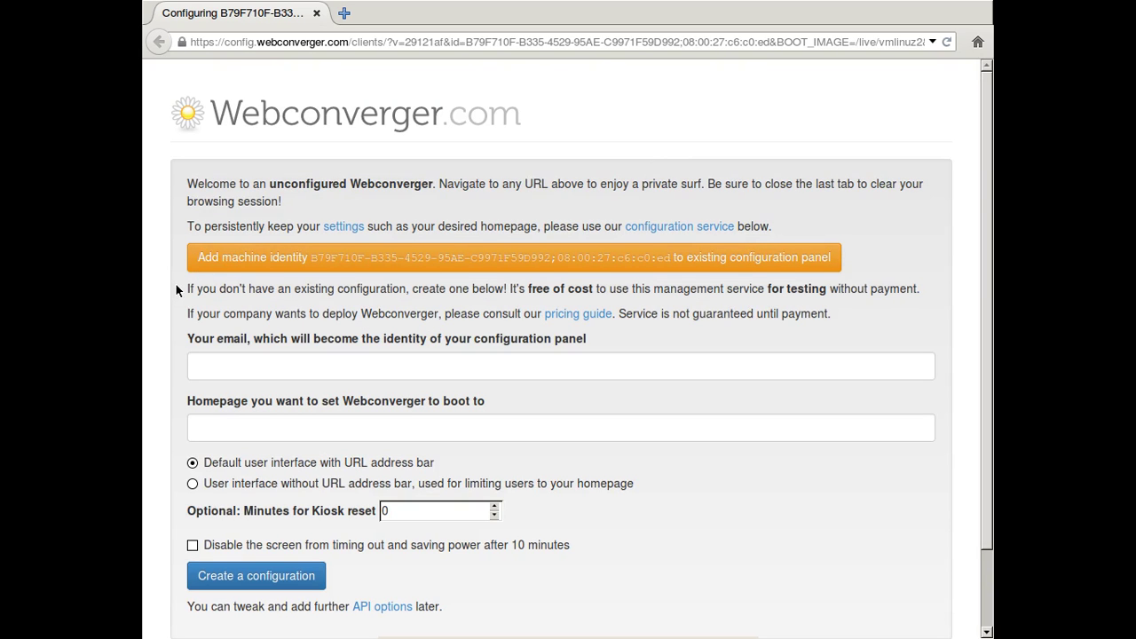
Enter the panel's identity e-mail address, correcting the mistyped mail domain.
click(240, 371)
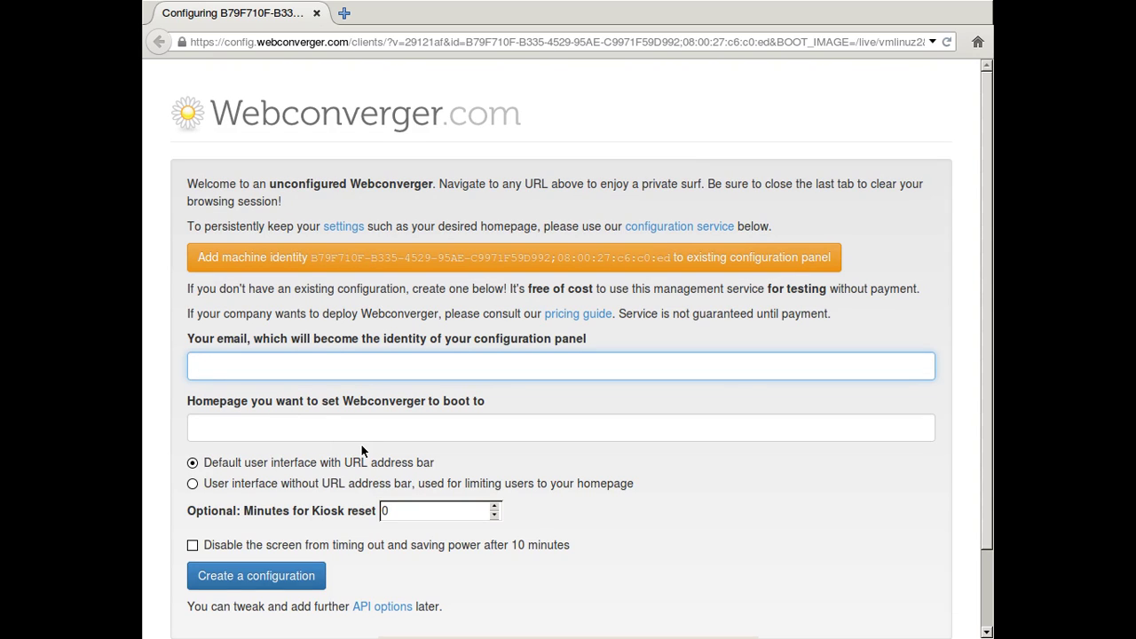
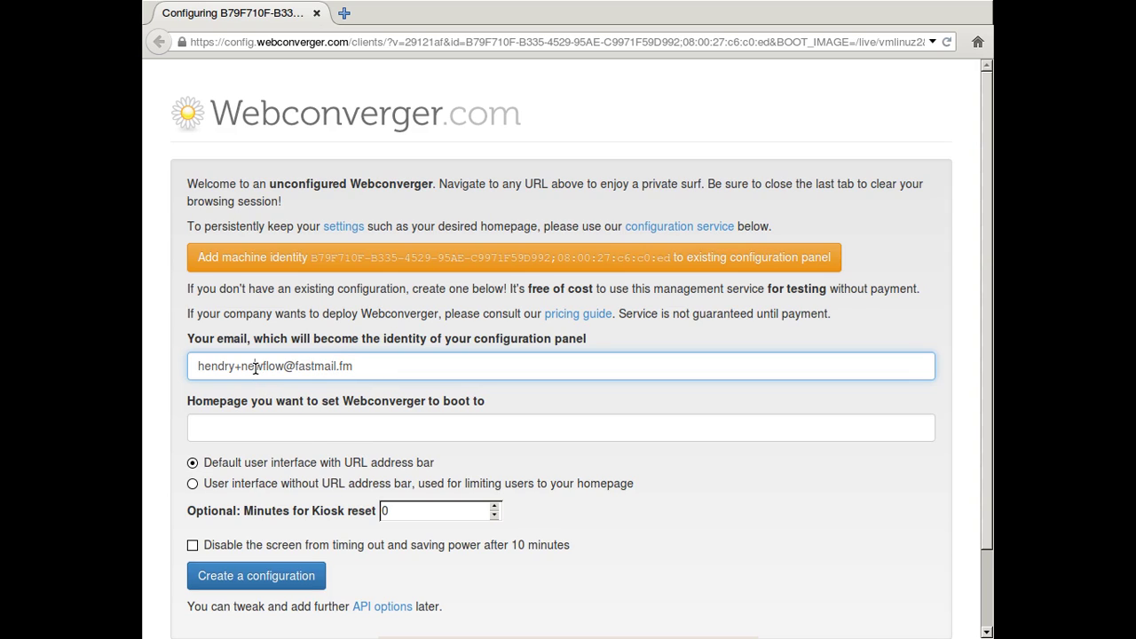
Set the boot homepage to the BBC News address and submit the form.
click(259, 426)
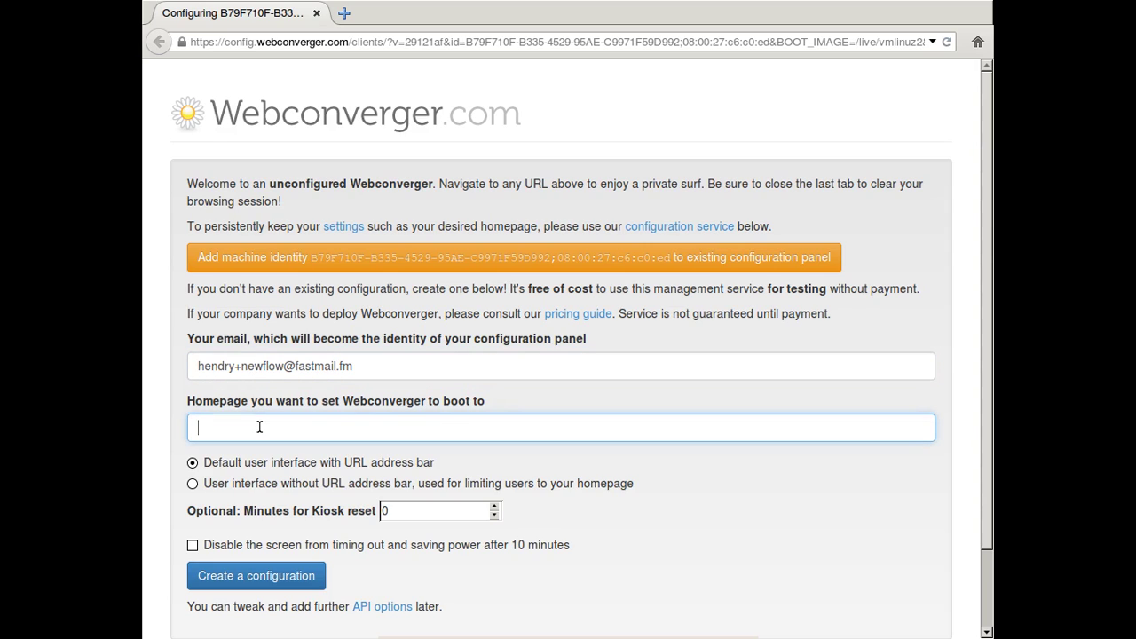
text(http)
text(://news.bbc)
key(BackSpace)
key(BackSpace)
text(bbc.co.u)
click(257, 572)
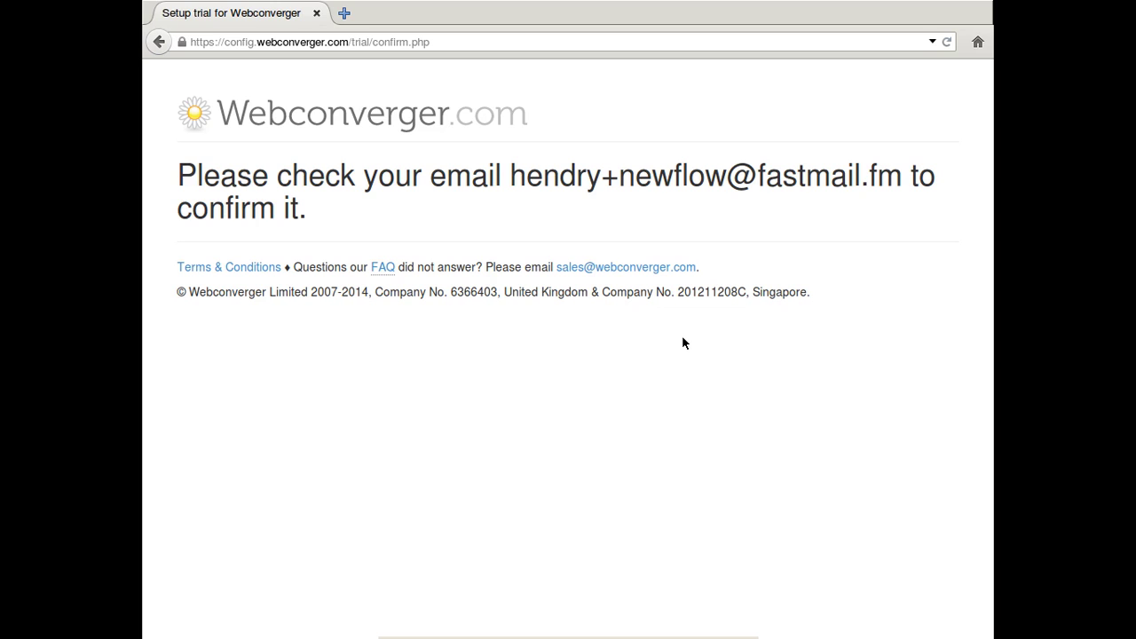
key(Control_R+f)
Open the Webconverger 'Please confirm your email address' message and follow its confirmation link.
click(4, 7)
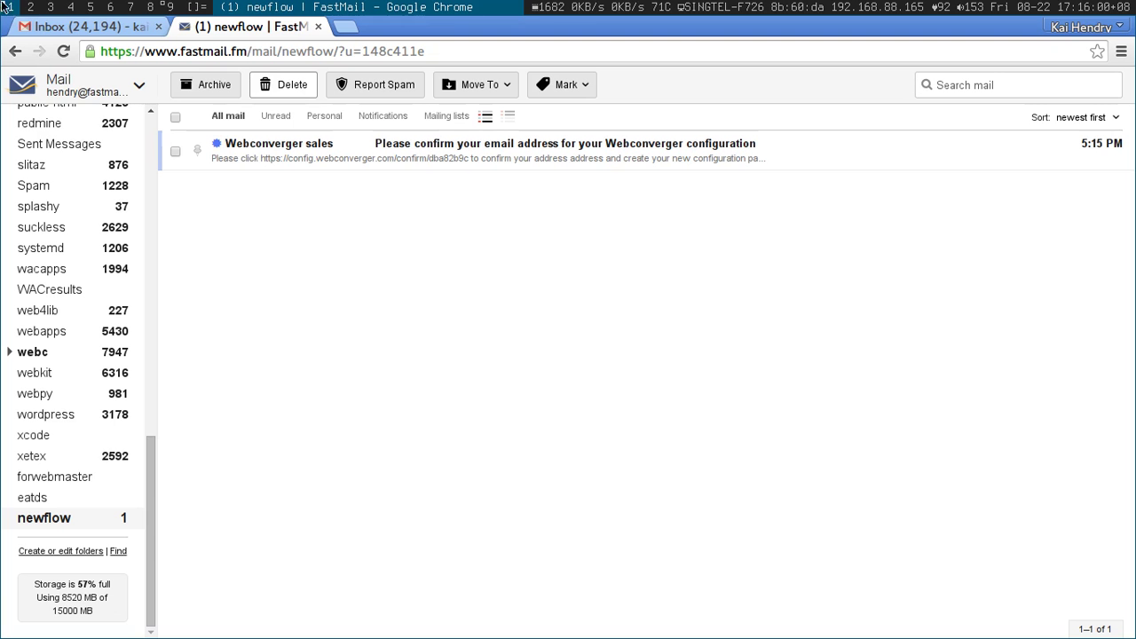
click(485, 152)
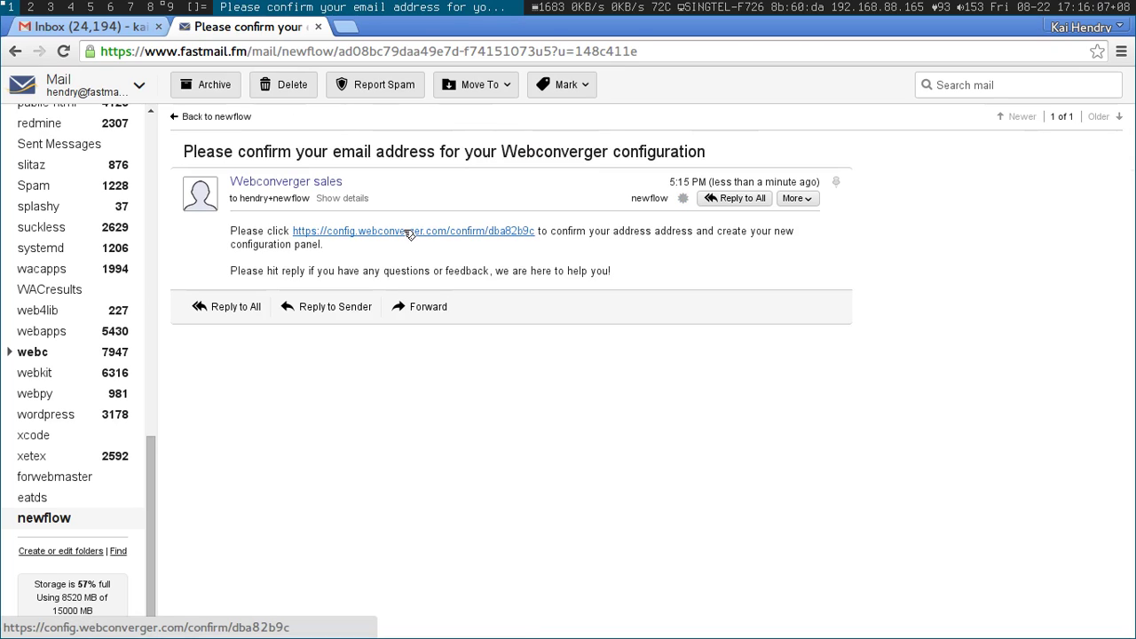
click(410, 231)
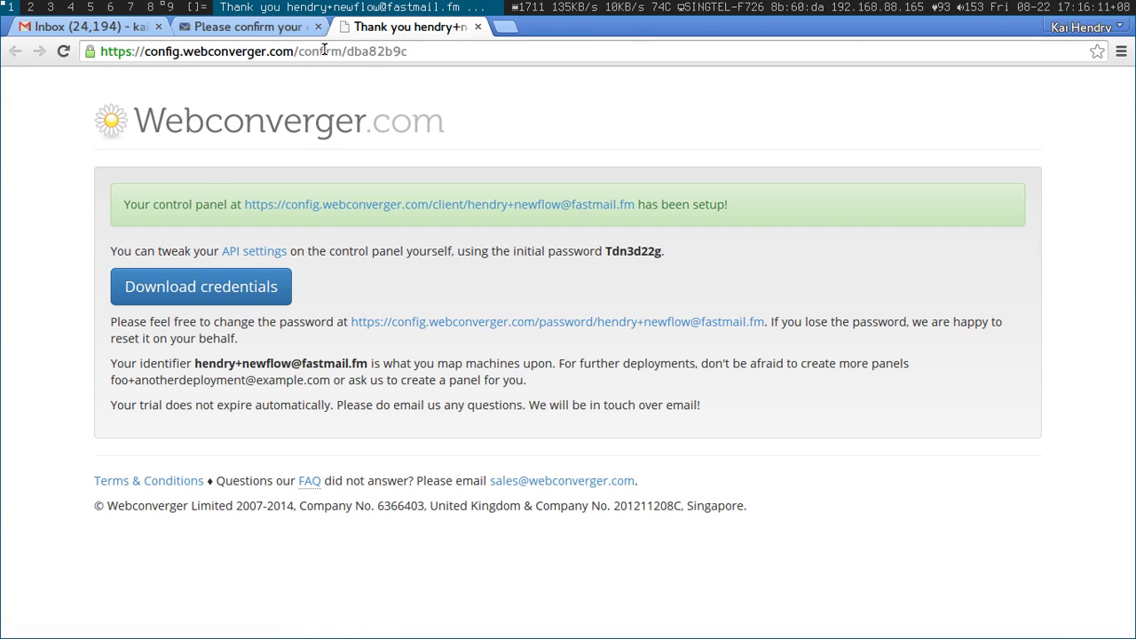
Copy the initial password, download the credentials file, and background-open the control panel.
double_click(636, 255)
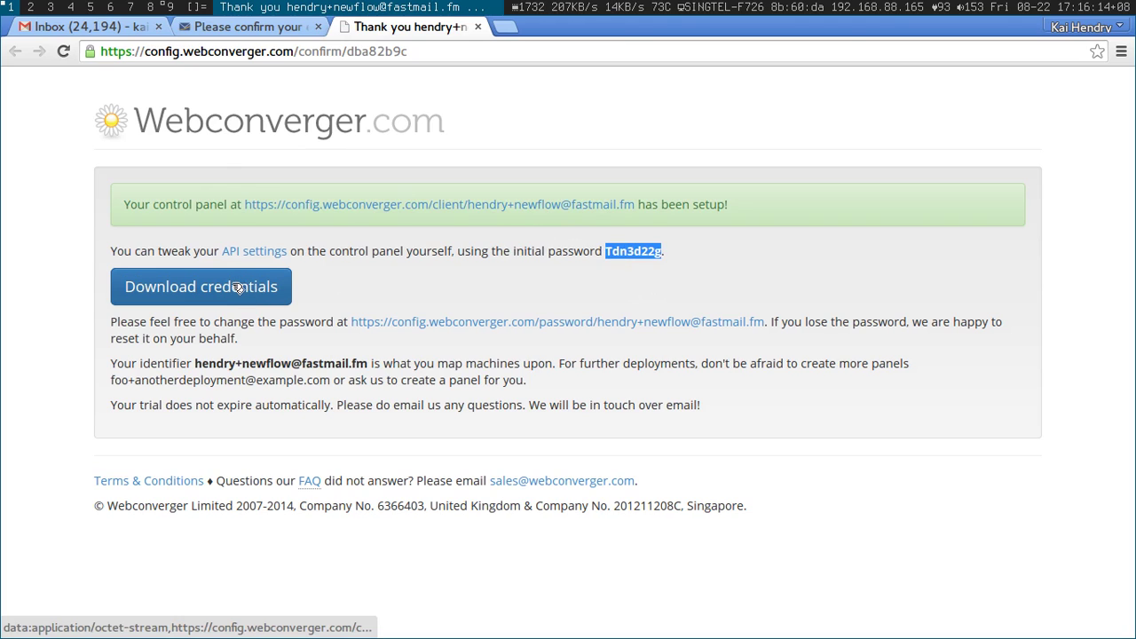
click(559, 252)
double_click(635, 252)
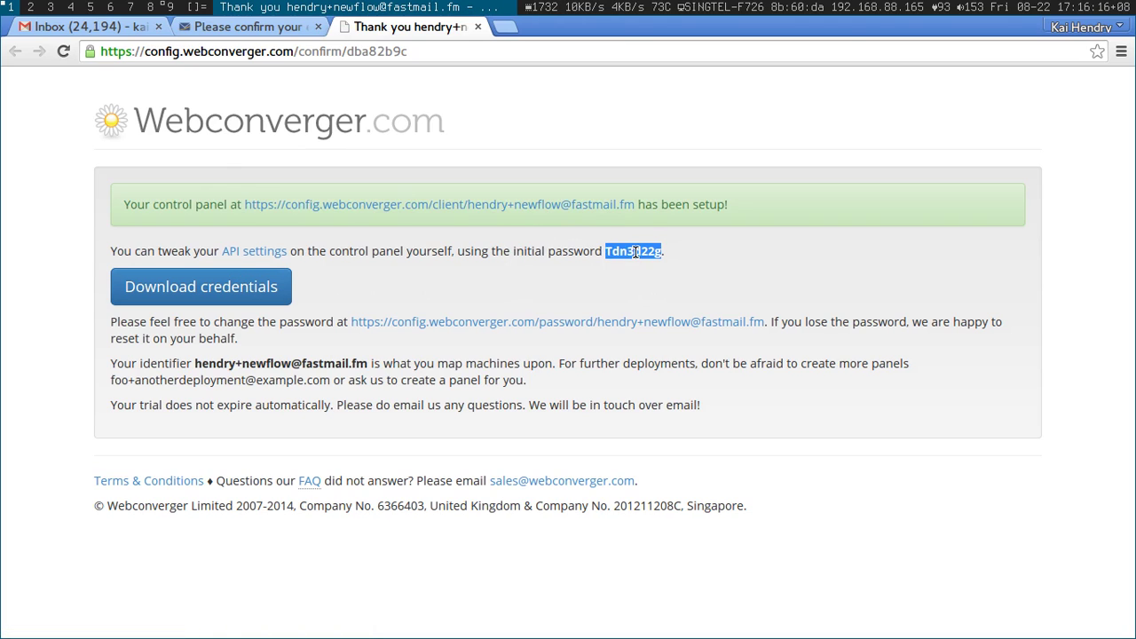
click(239, 276)
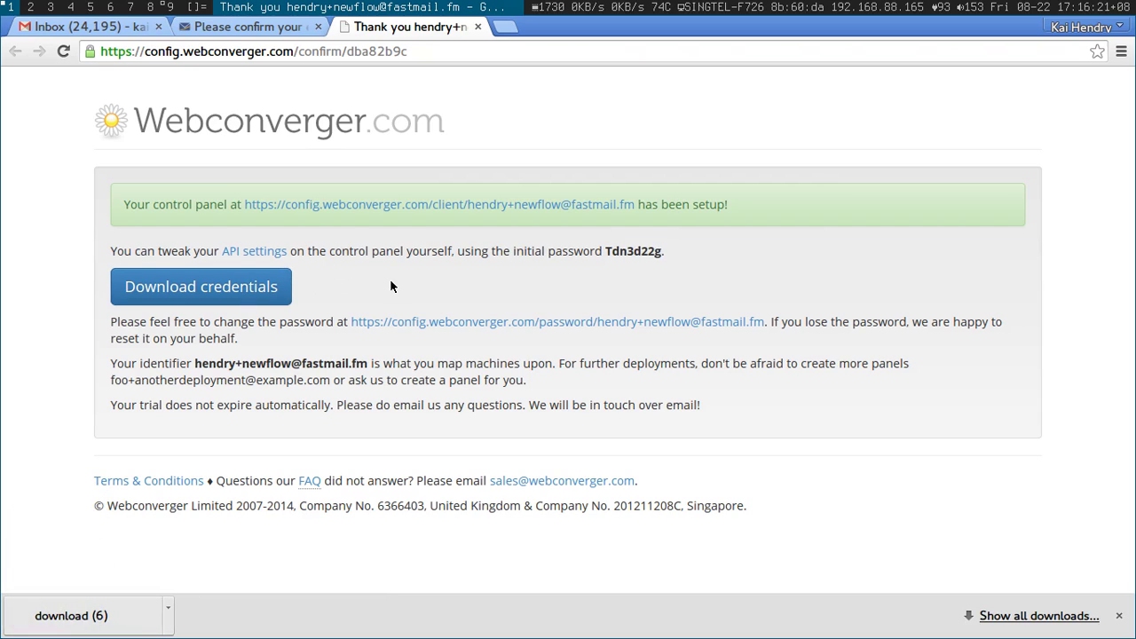
middle_click(396, 206)
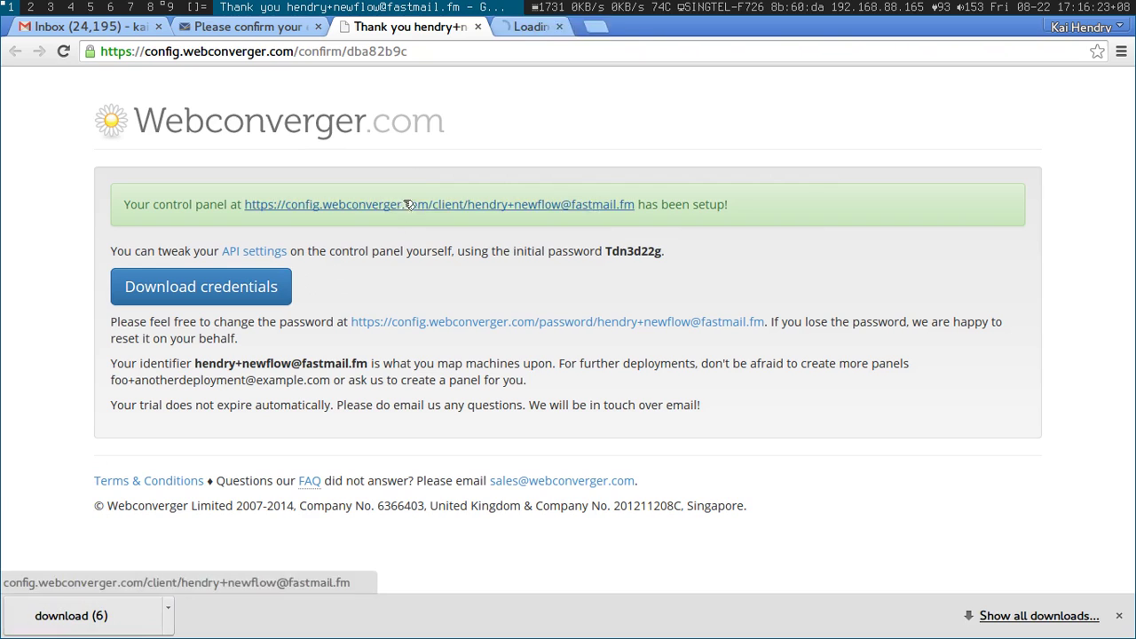
Review the panel's BBC News configuration and confirmation page, then show the test VM full screen.
click(547, 28)
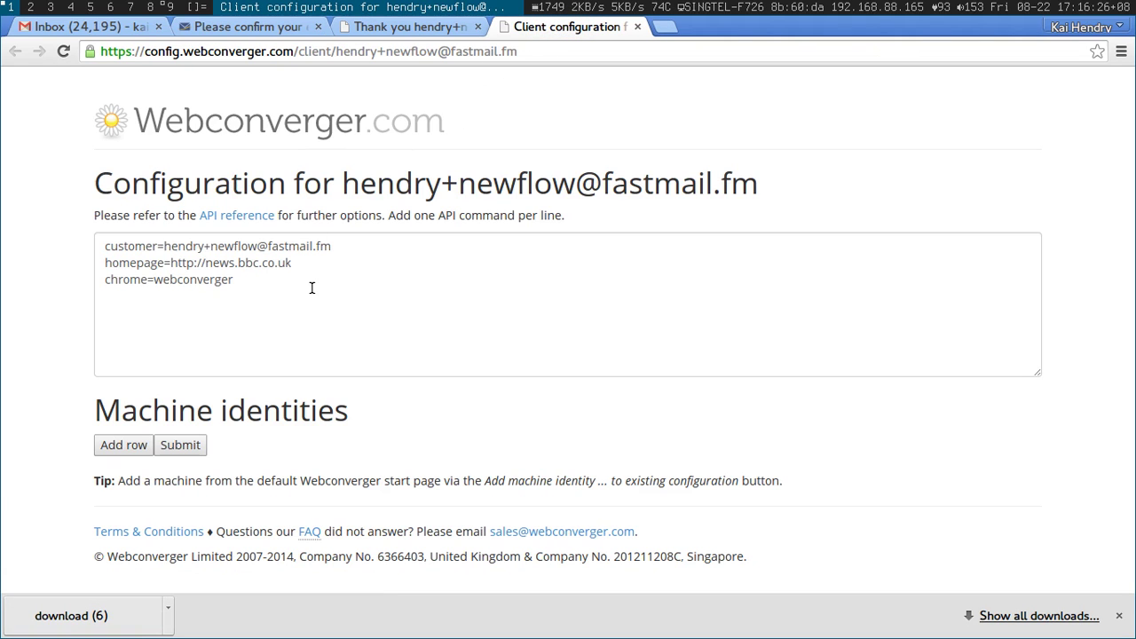
drag(310, 287, 78, 266)
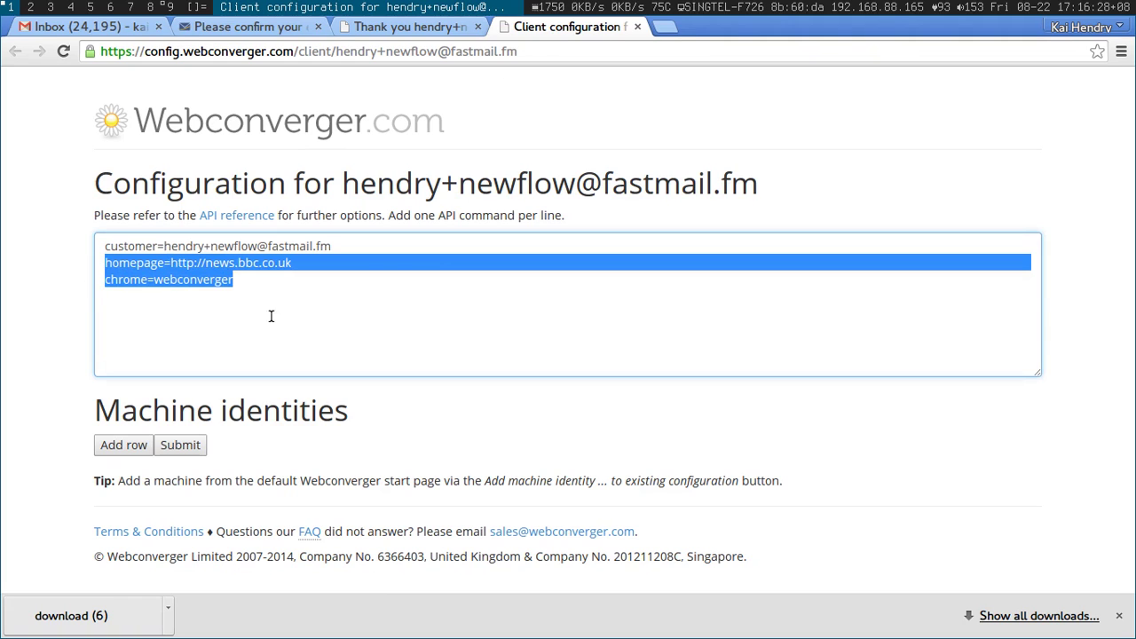
click(310, 323)
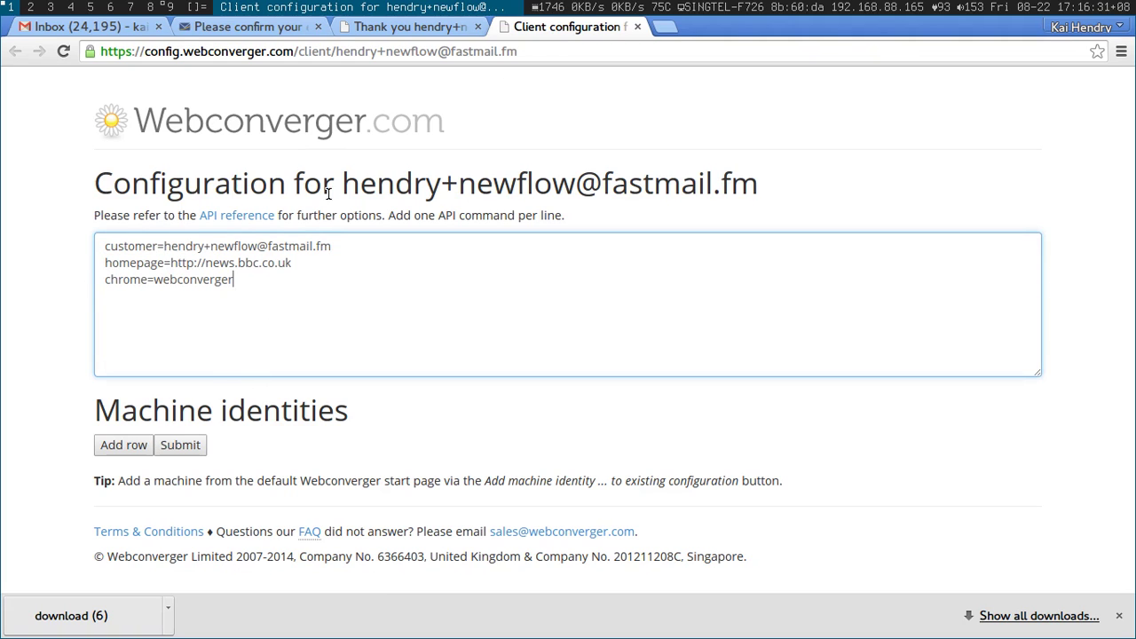
click(381, 26)
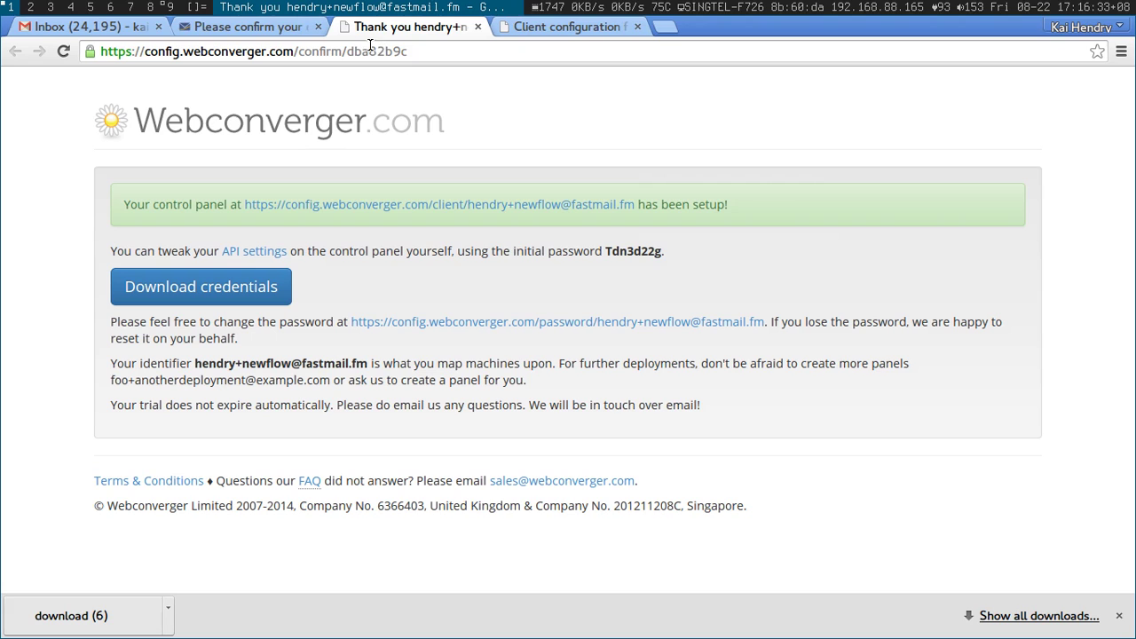
click(168, 7)
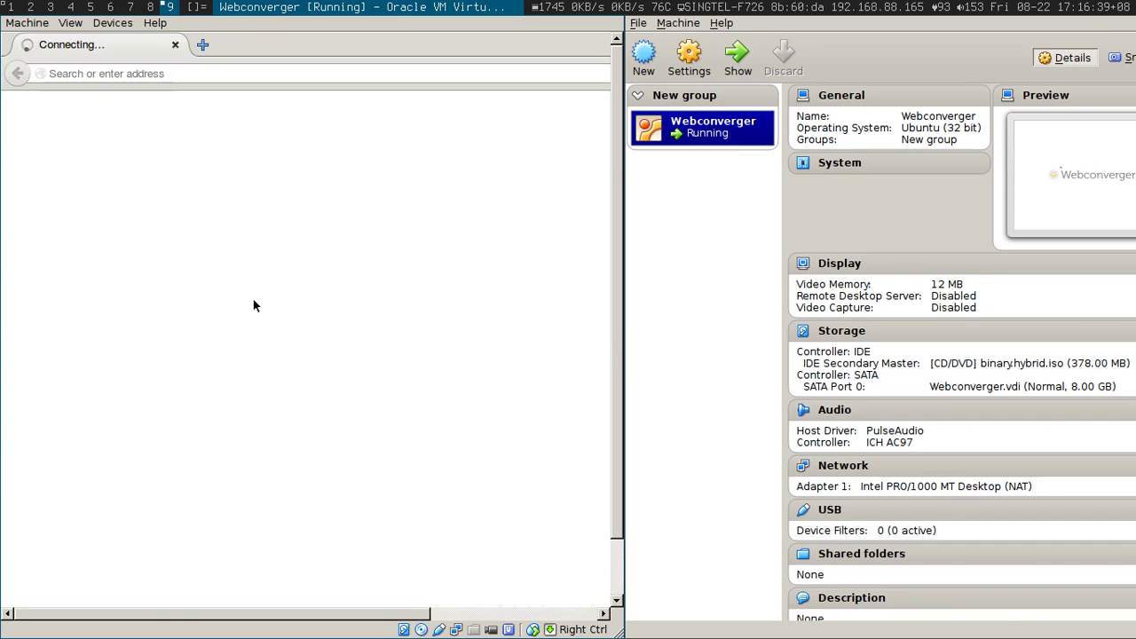
key(Control_R+f)
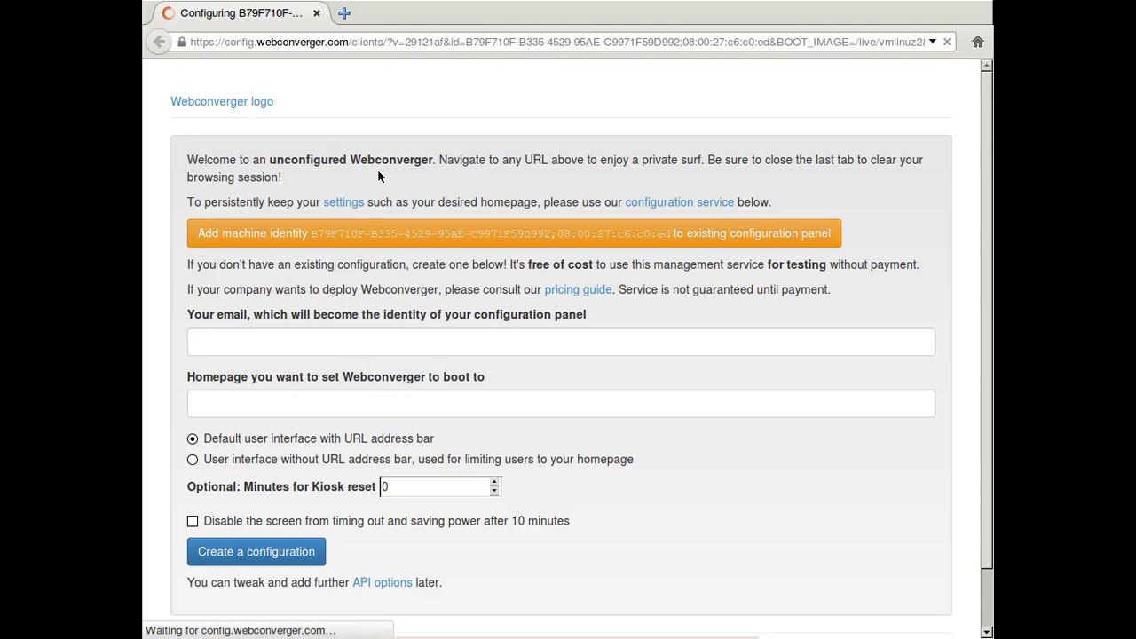
Enter a panel e-mail identity in the add-machine form and submit it.
click(373, 255)
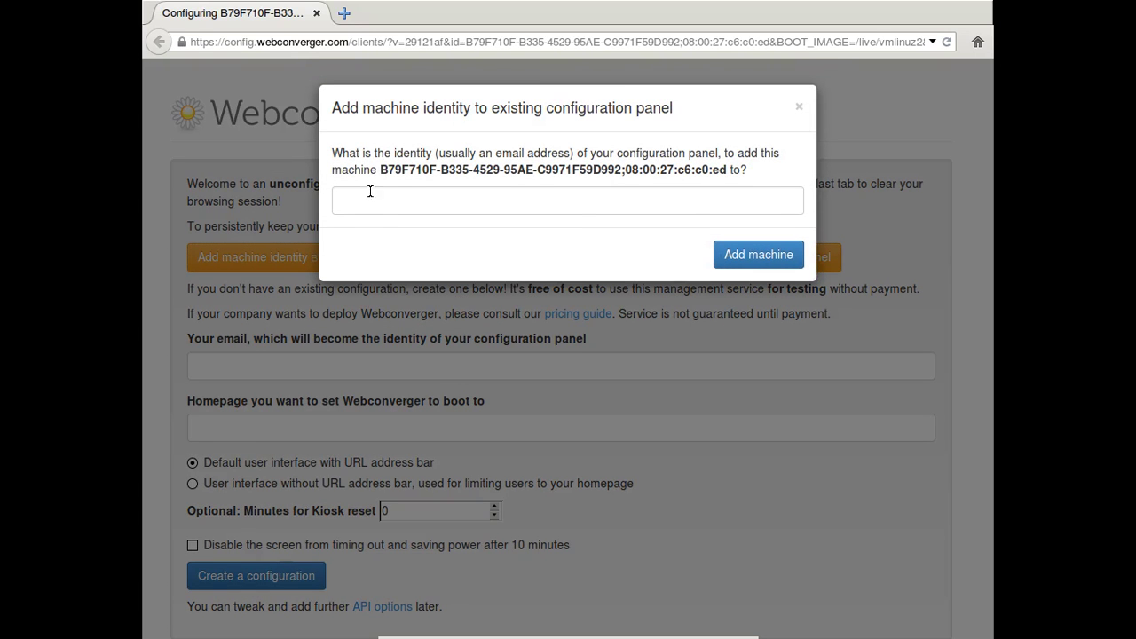
click(386, 198)
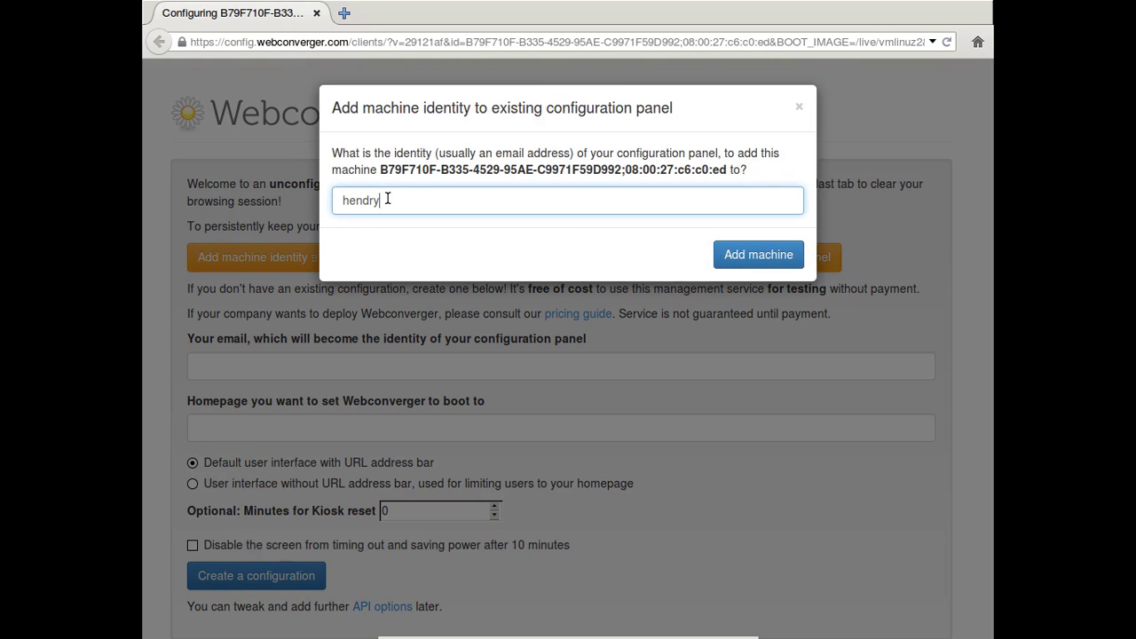
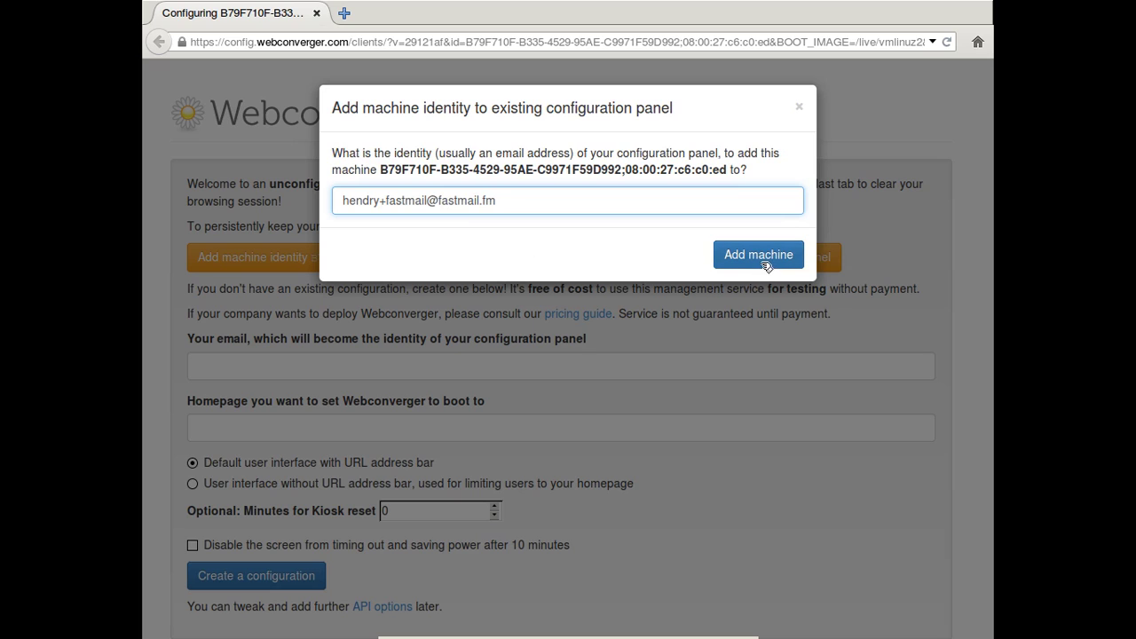
click(754, 257)
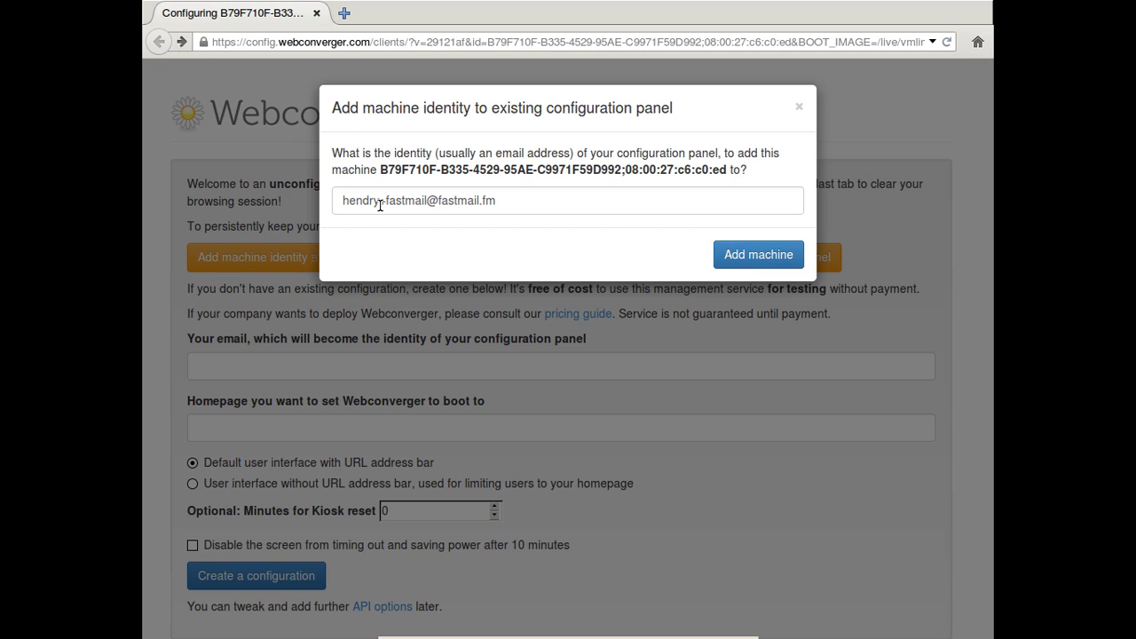
Change 'fastmail' to 'newflow' in the panel identity and resubmit the machine.
drag(386, 201, 431, 201)
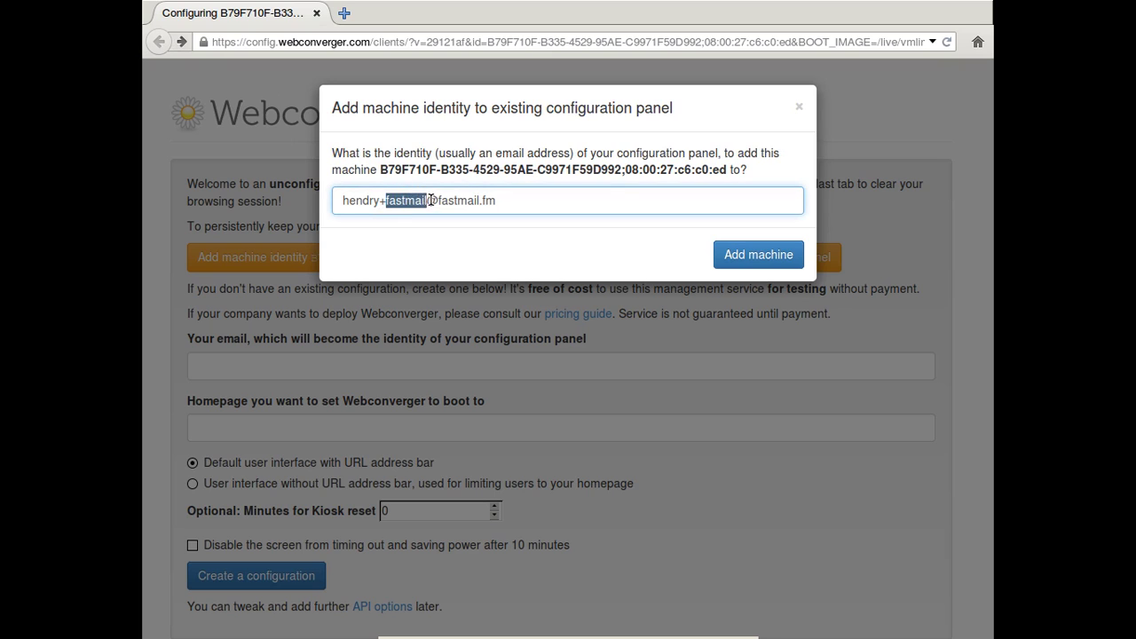
text(newflow)
click(786, 257)
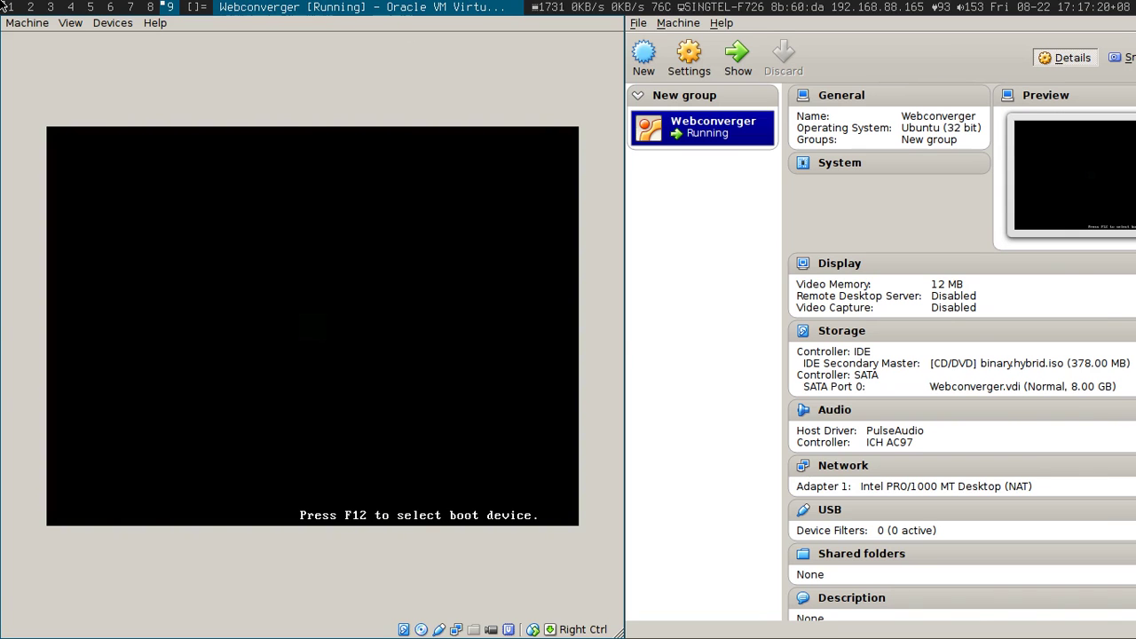
Reload the Client configuration page to list the vbox machine identity and hide the downloads bar.
click(7, 6)
click(544, 31)
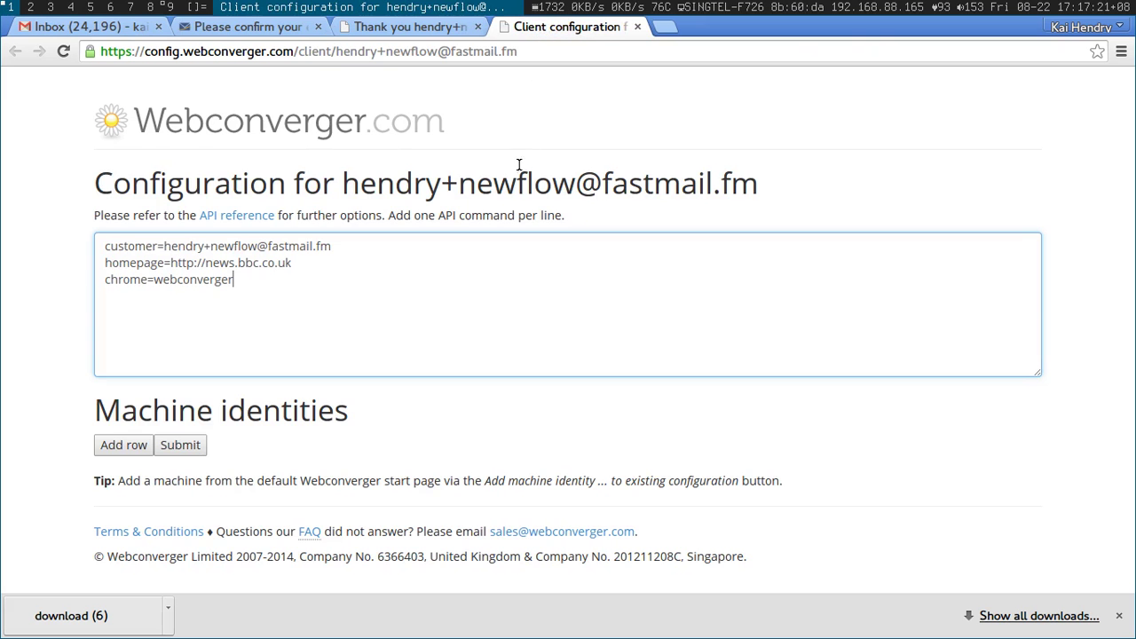
key(ctrl+r)
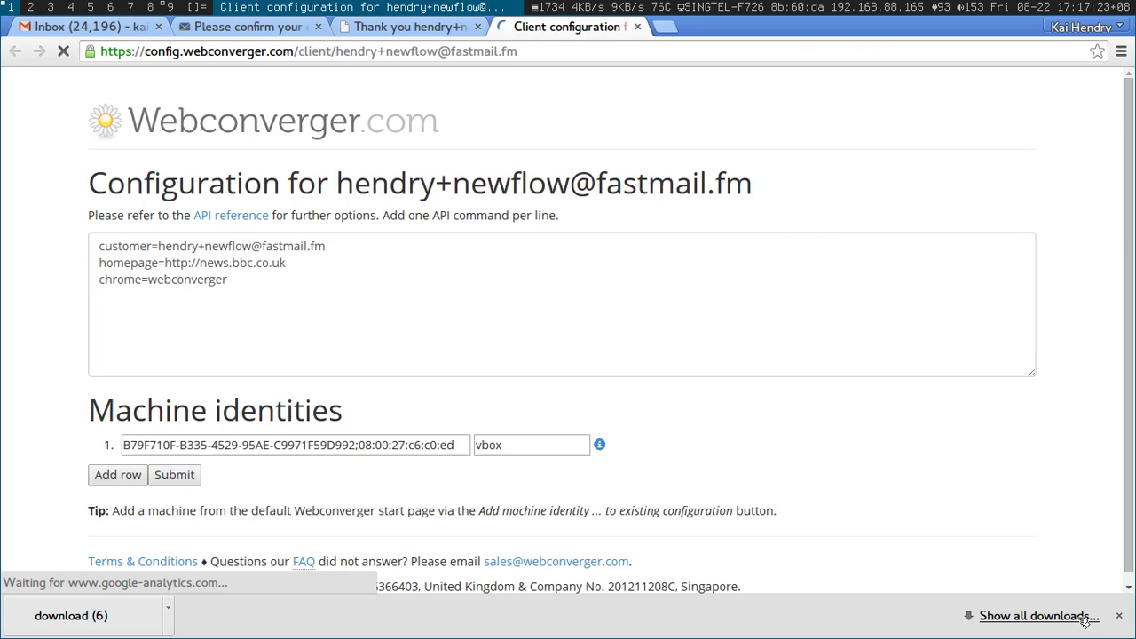
click(1118, 615)
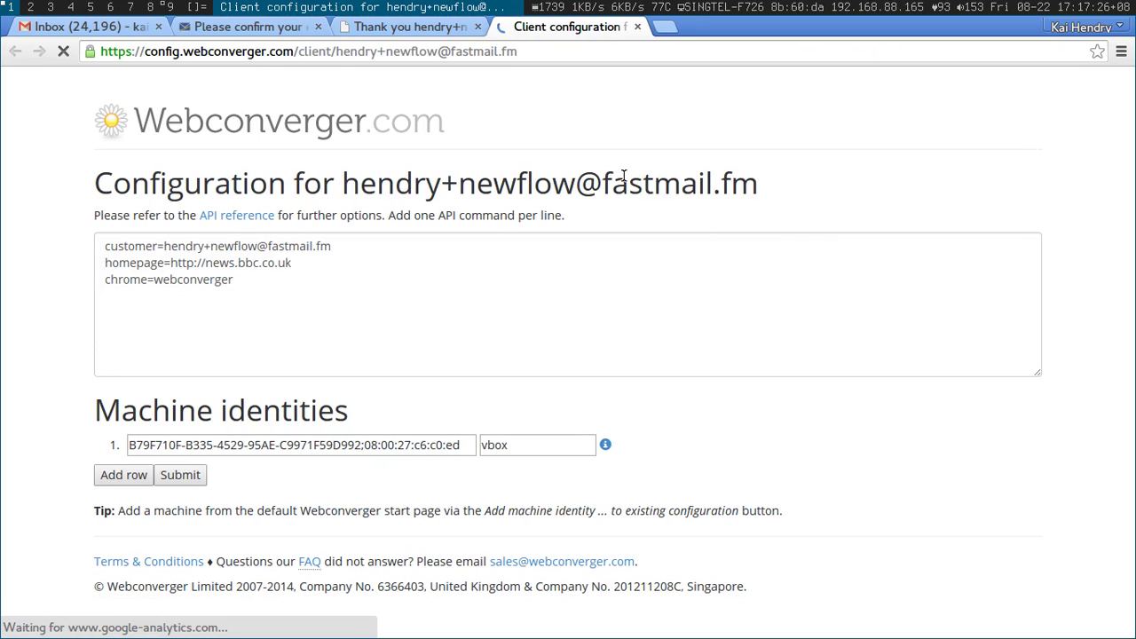
Check the initial password and password-change page, then switch back to the rebooting VM.
click(411, 27)
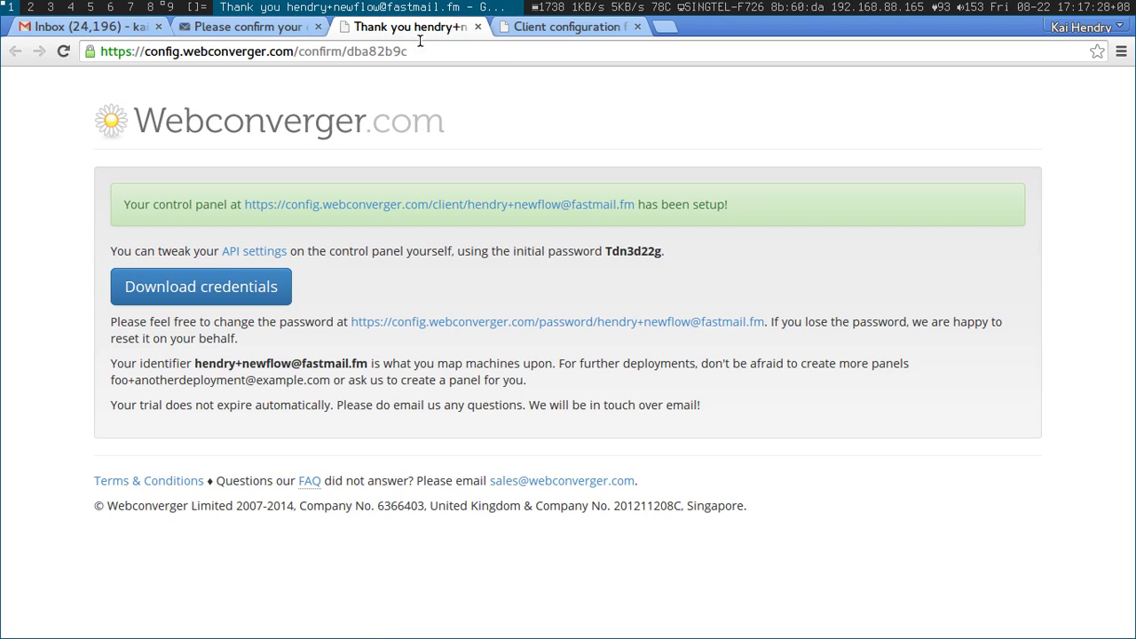
double_click(634, 249)
click(606, 322)
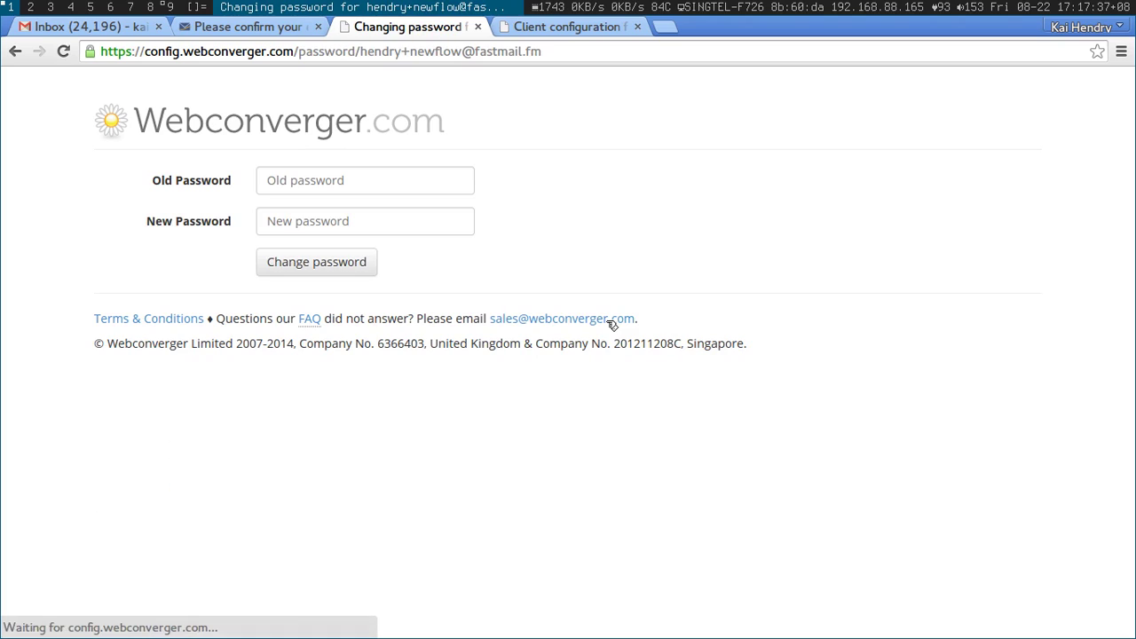
click(16, 50)
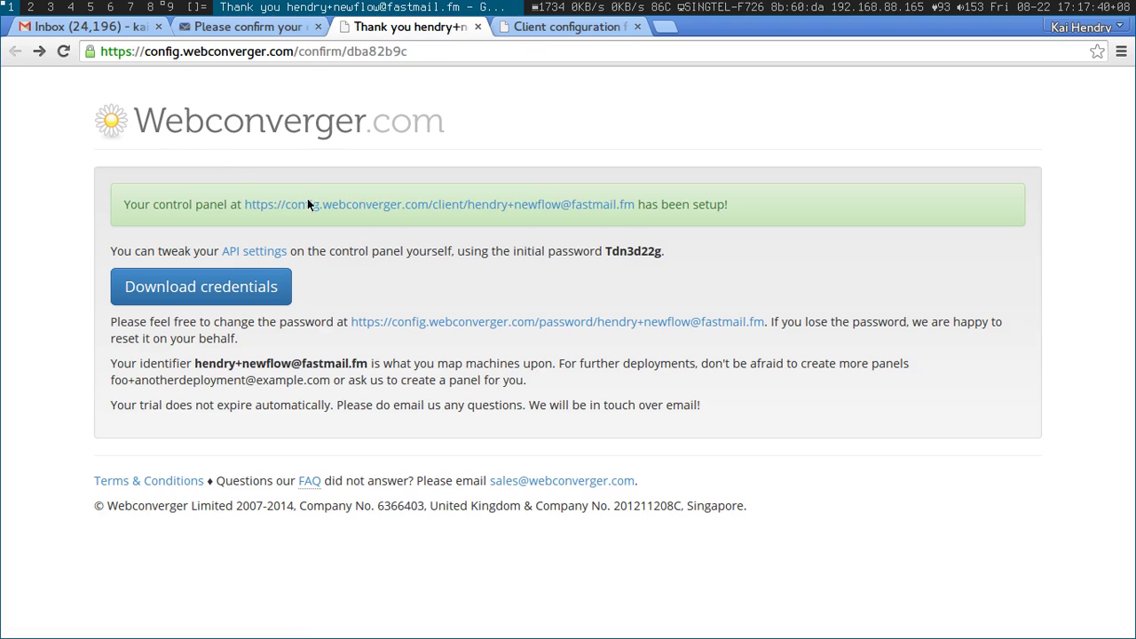
triple_click(645, 254)
double_click(645, 255)
click(653, 266)
key(alt+9)
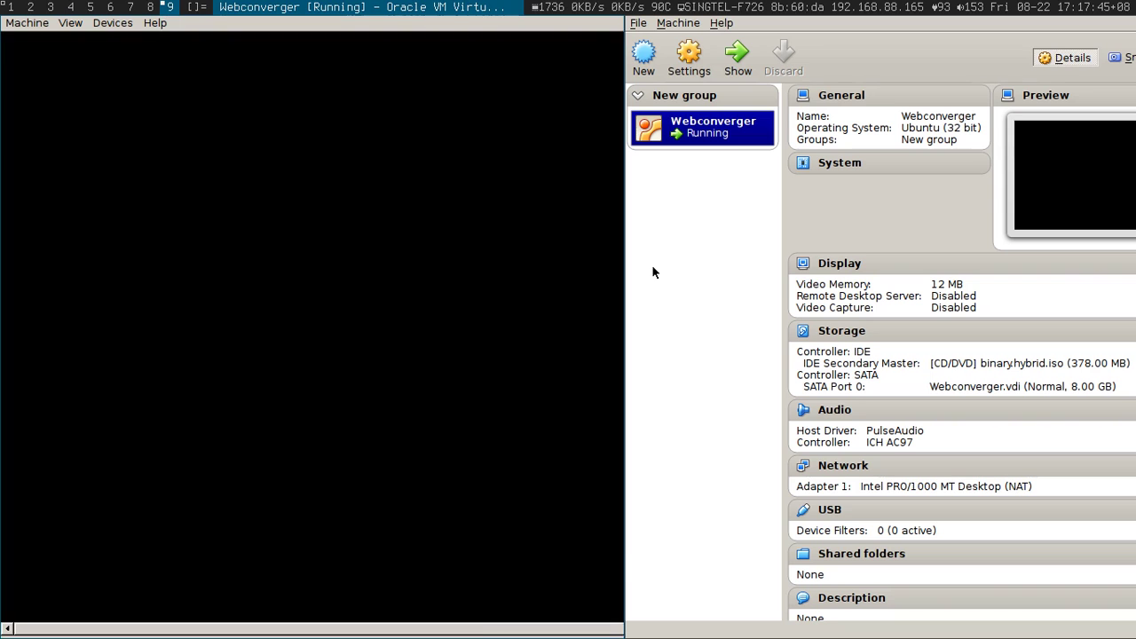